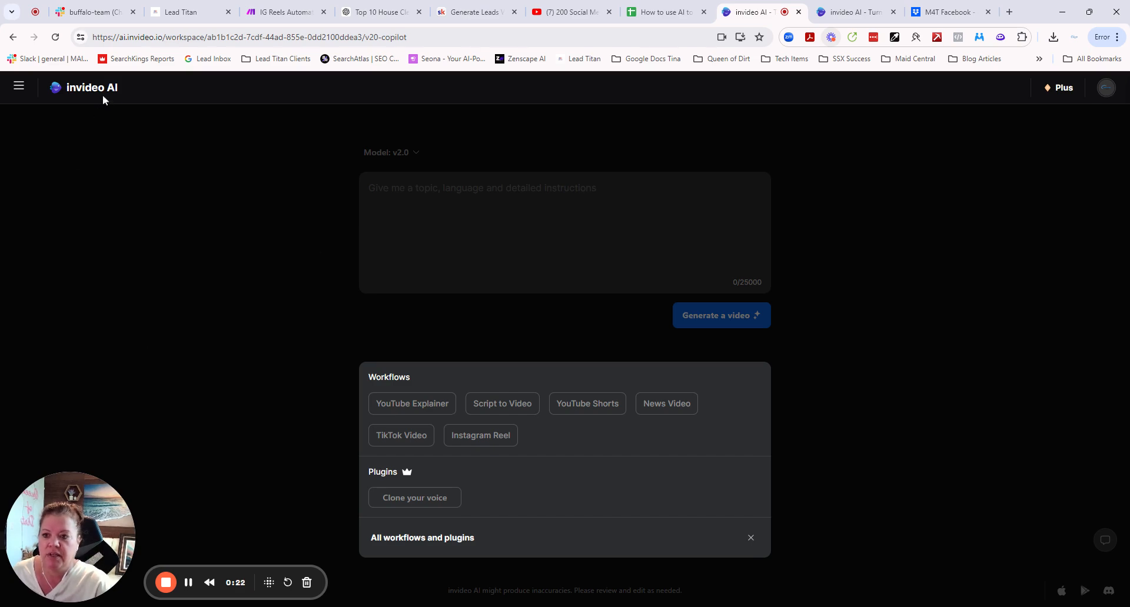
{"action": "left_click", "coordinate": [407, 203]}
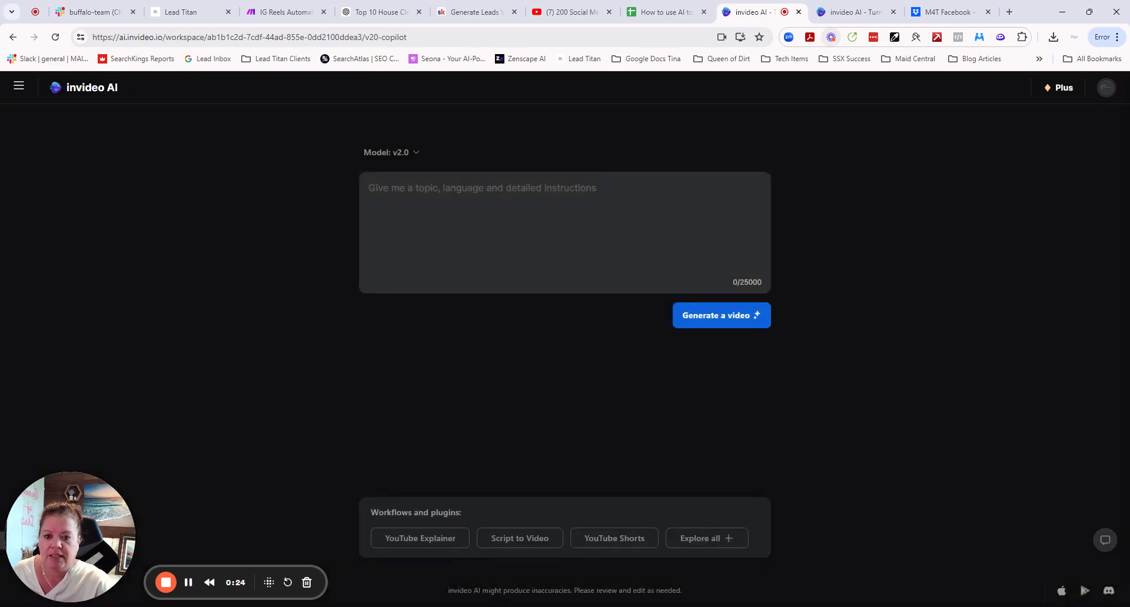
{"action": "left_click", "coordinate": [418, 153]}
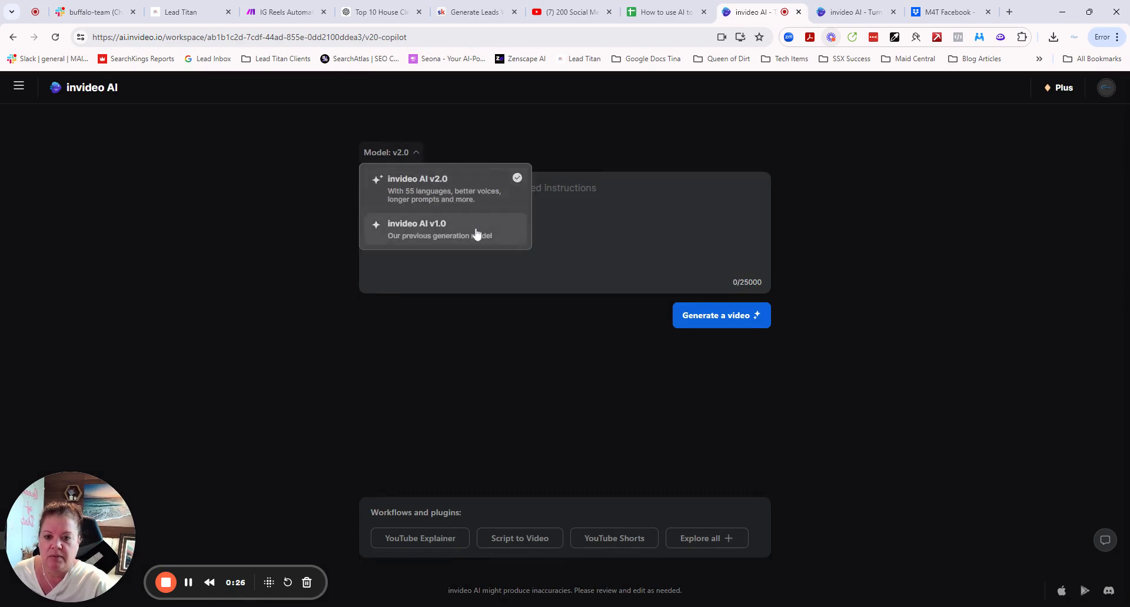
{"action": "left_click", "coordinate": [622, 219]}
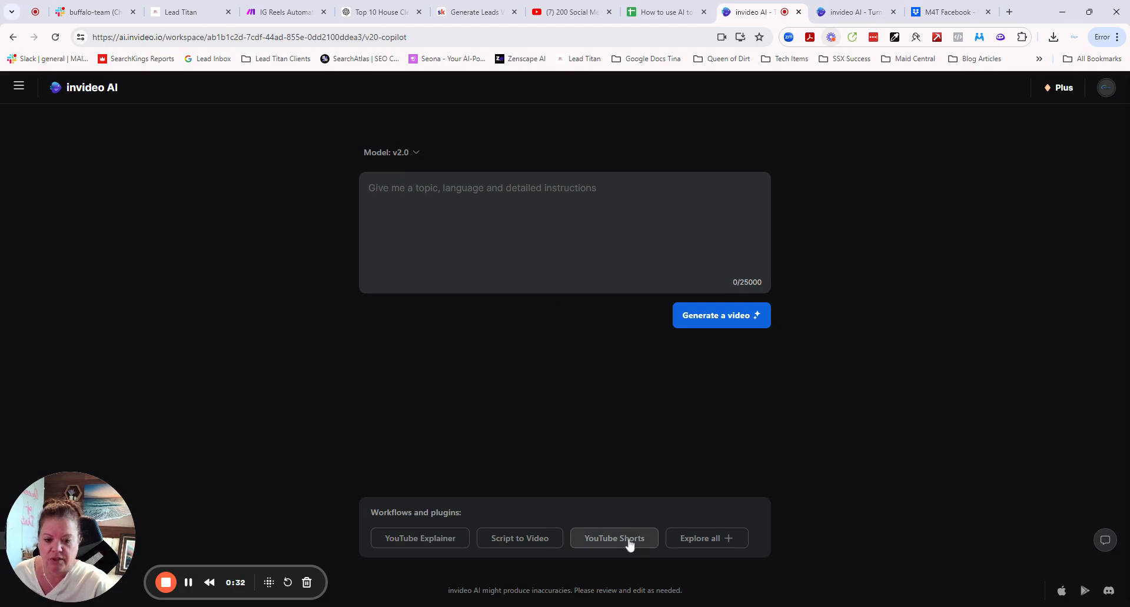
- Start a fast paced YouTube Shorts prompt with the topic "provide me with house cleaning tips from professionals"
{"action": "left_click", "coordinate": [587, 542]}
{"action": "left_click", "coordinate": [475, 196]}
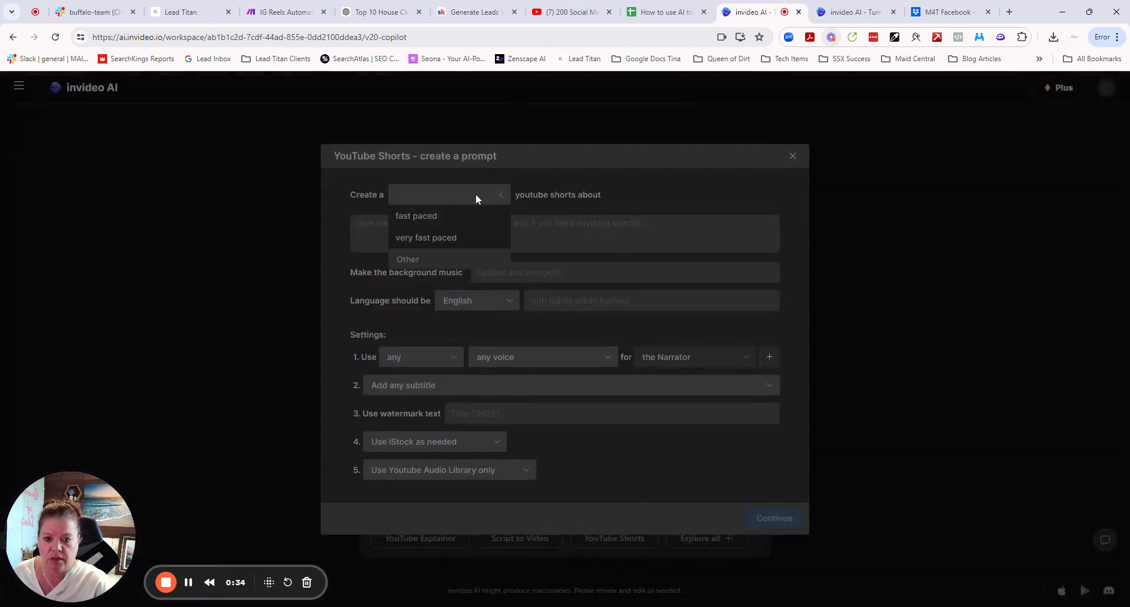
{"action": "left_click", "coordinate": [468, 216]}
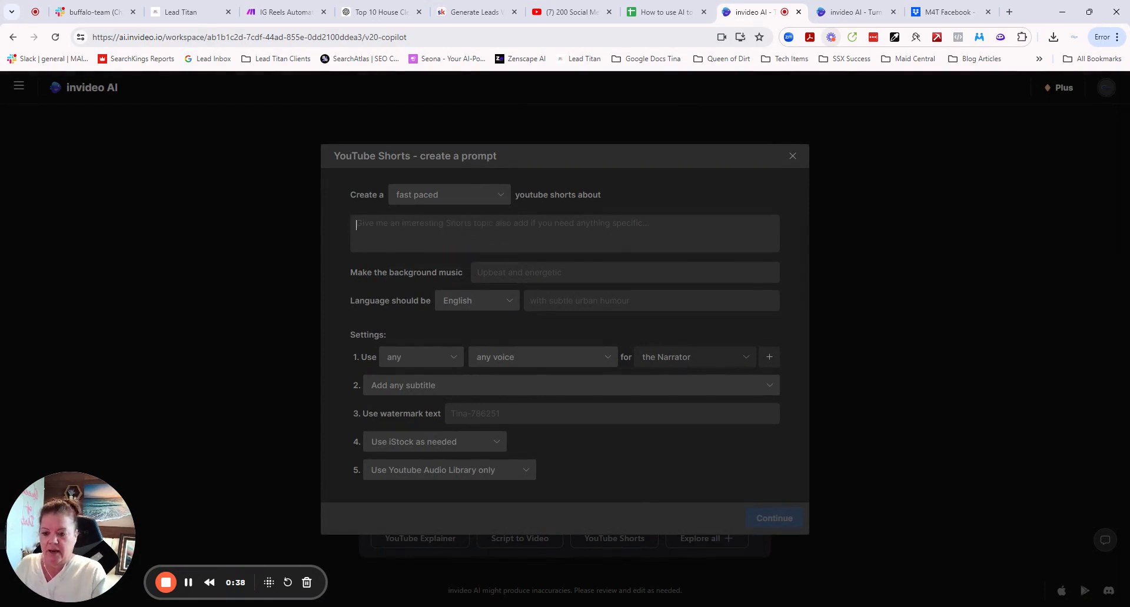
{"action": "type", "text": "provide me "}
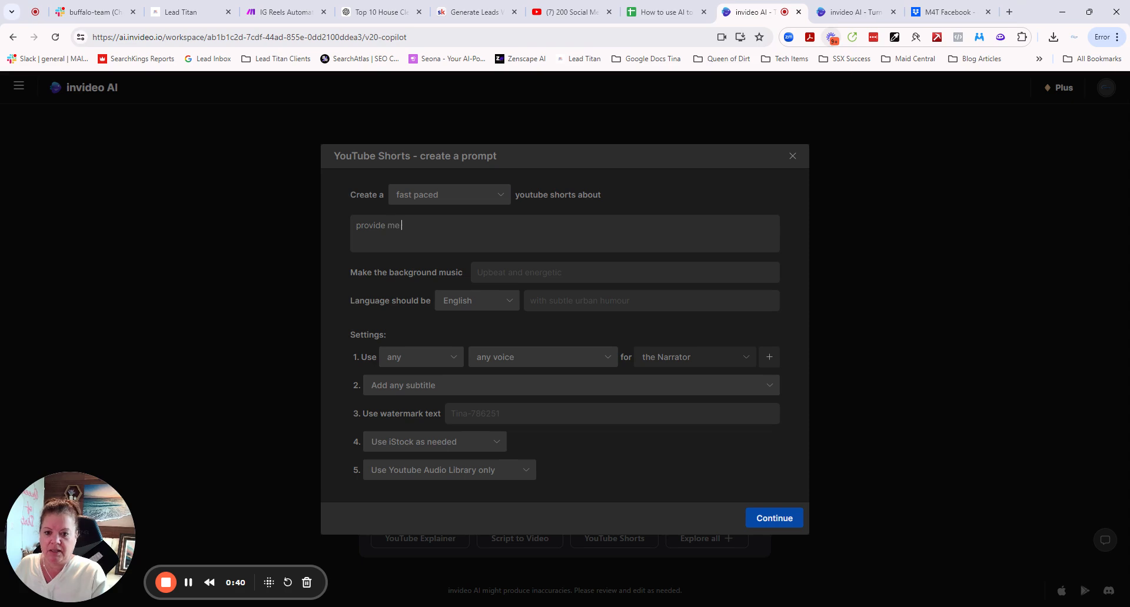
{"action": "type", "text": "with house "}
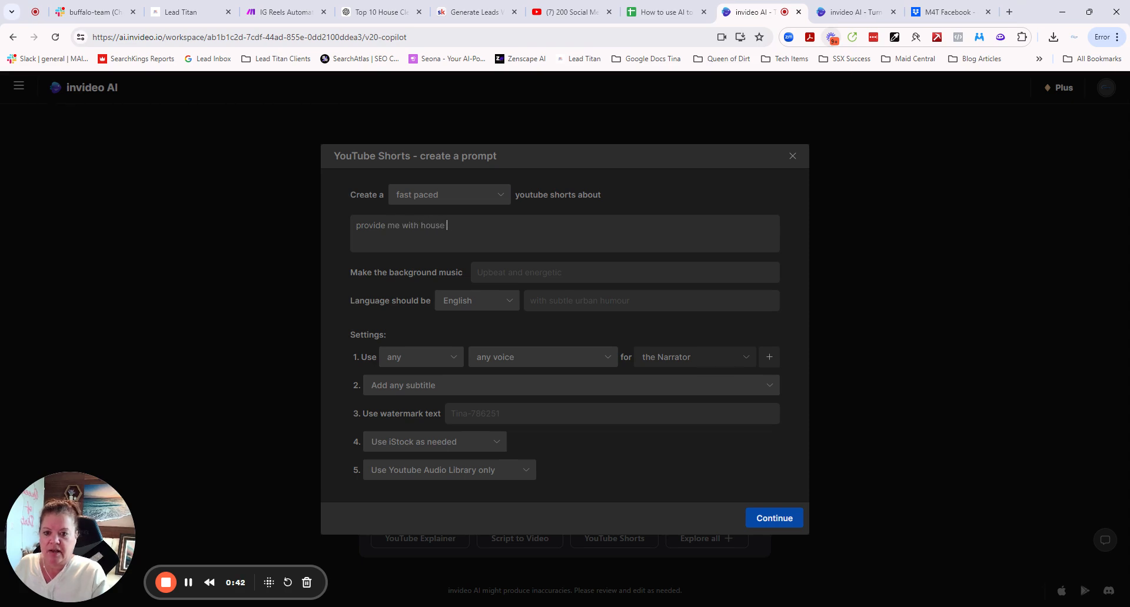
{"action": "type", "text": "cleaning tips from "}
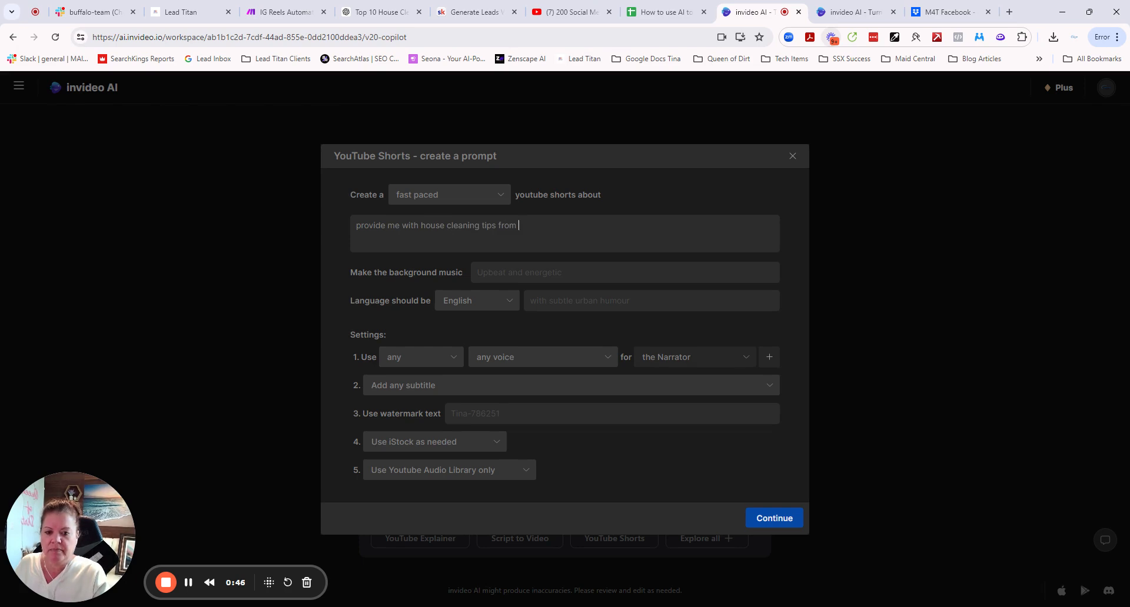
{"action": "type", "text": "professionals"}
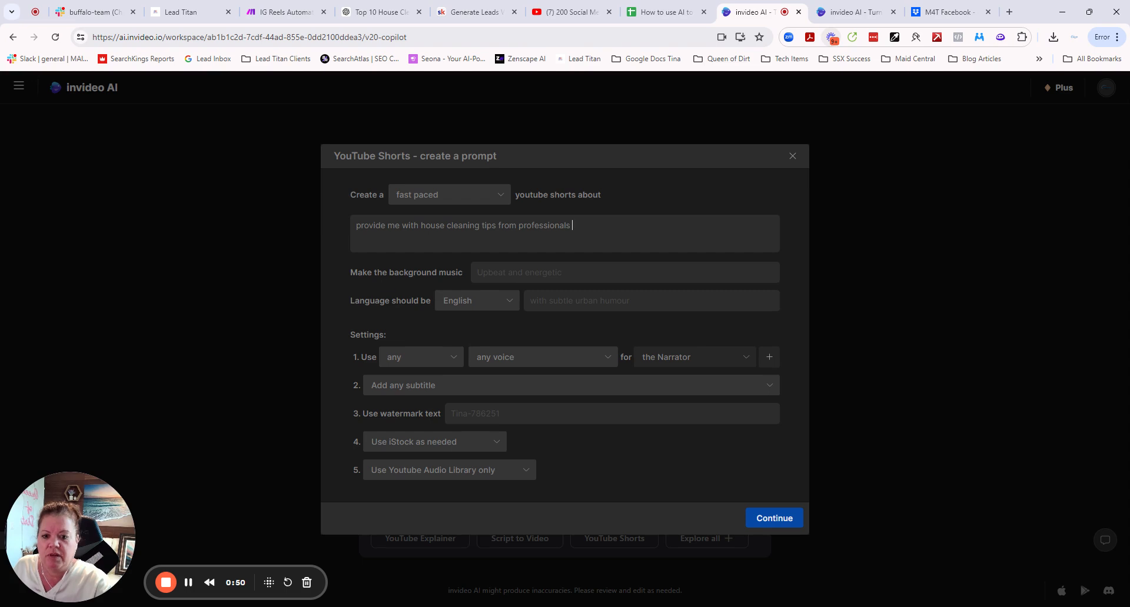
- Describe the background music of the Shorts prompt as "upbeat and energetic"
{"action": "key", "text": "Tab"}
{"action": "type", "text": "upbe"}
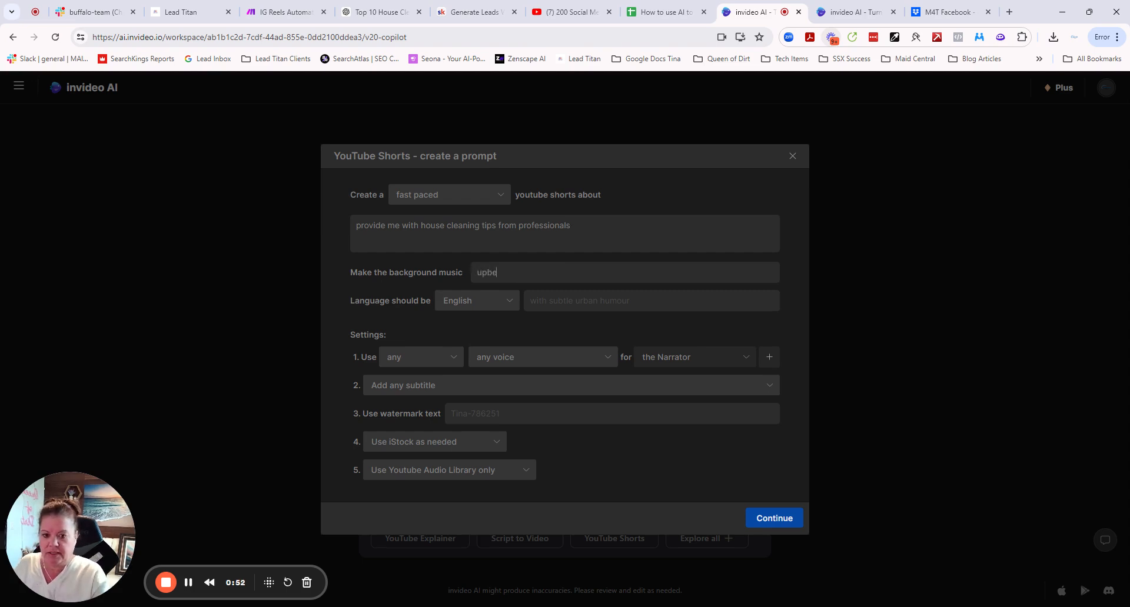
{"action": "type", "text": "at and energetic"}
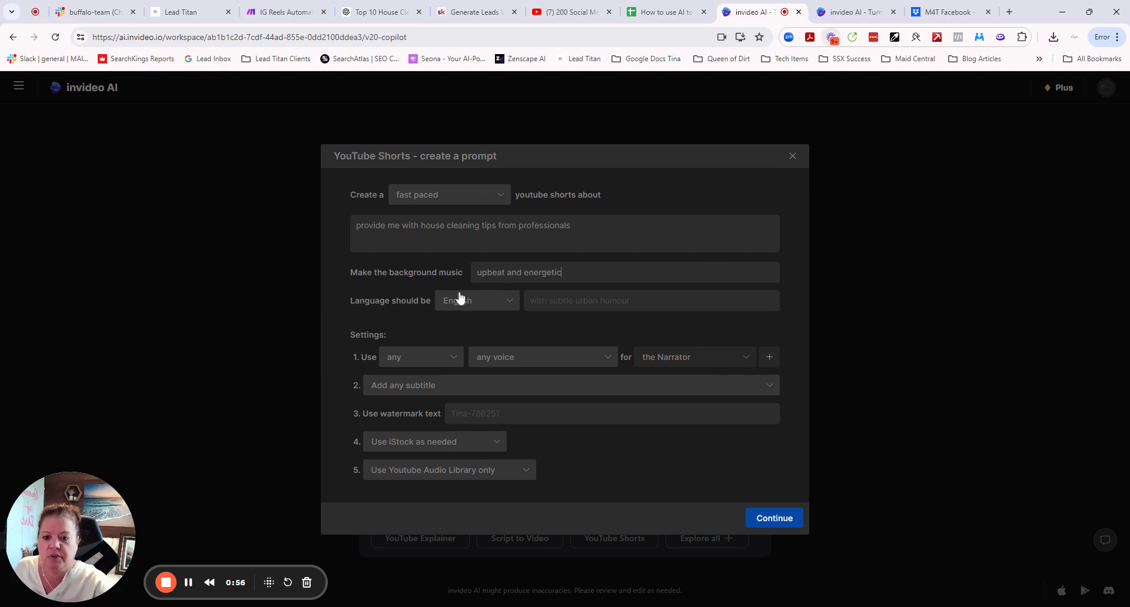
{"action": "left_click", "coordinate": [411, 362]}
{"action": "left_click", "coordinate": [405, 421]}
{"action": "left_click", "coordinate": [519, 357]}
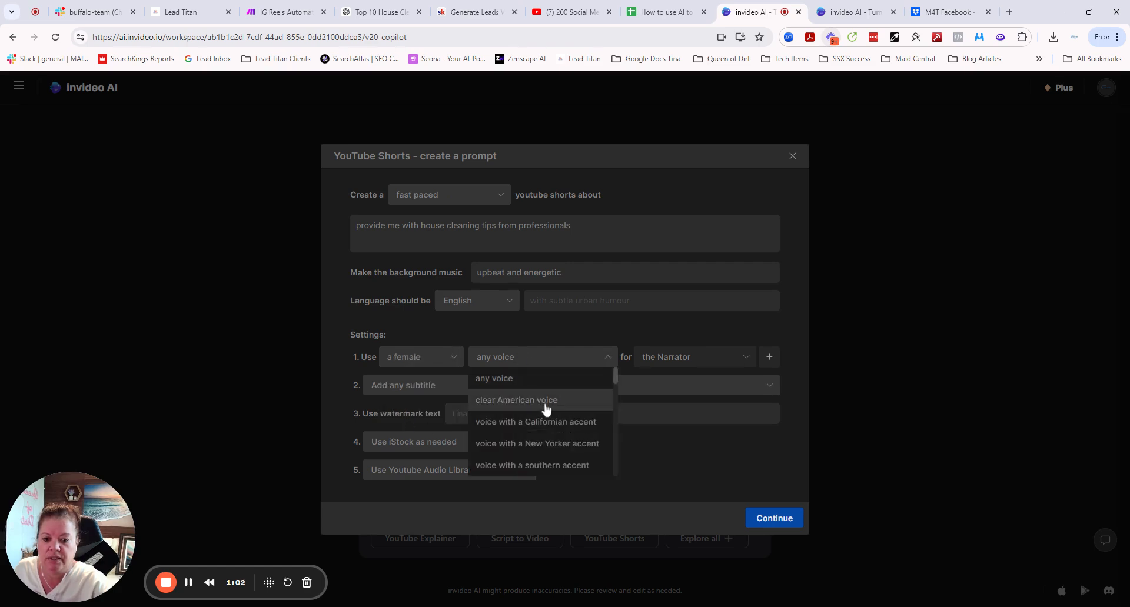
{"action": "scroll", "coordinate": [560, 429], "scroll_direction": "down", "scroll_amount": 2}
{"action": "scroll", "coordinate": [547, 441], "scroll_direction": "up", "scroll_amount": 2}
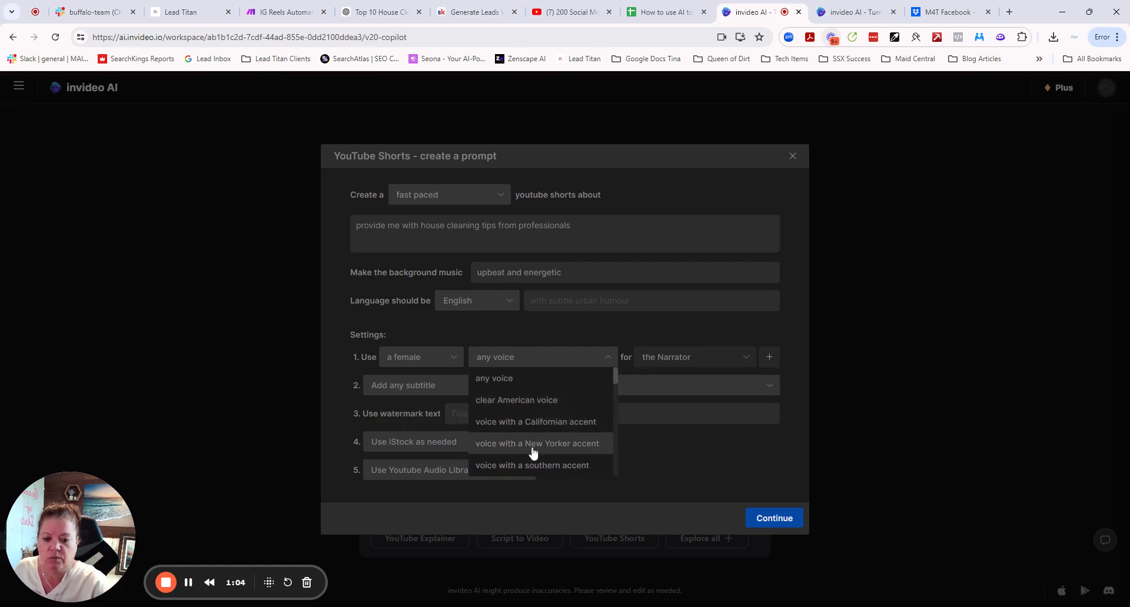
{"action": "scroll", "coordinate": [538, 459], "scroll_direction": "down", "scroll_amount": 2}
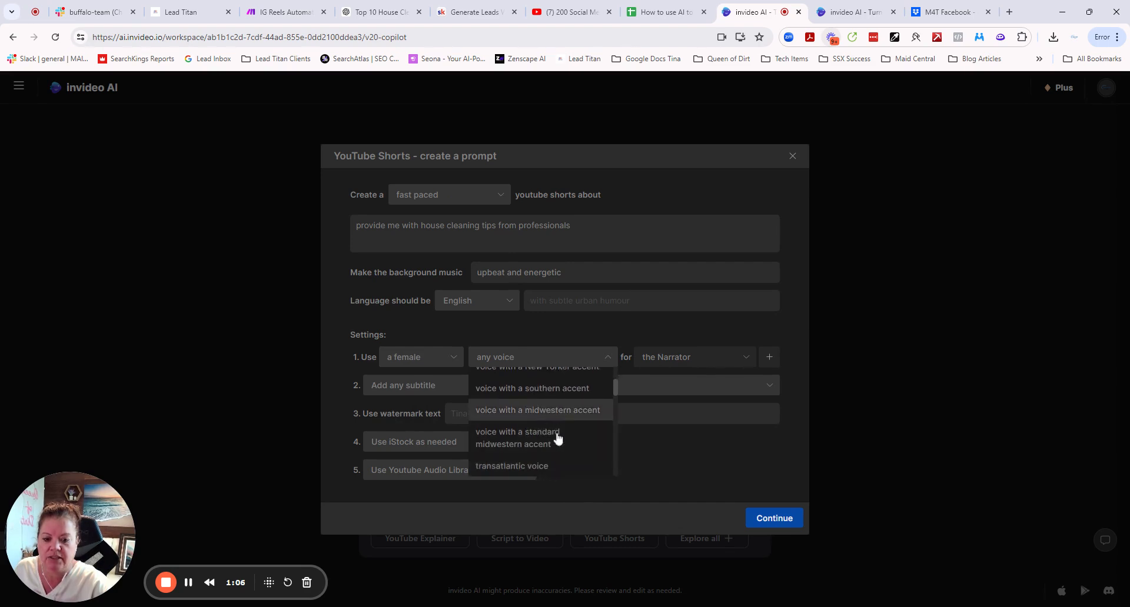
{"action": "left_click", "coordinate": [411, 359]}
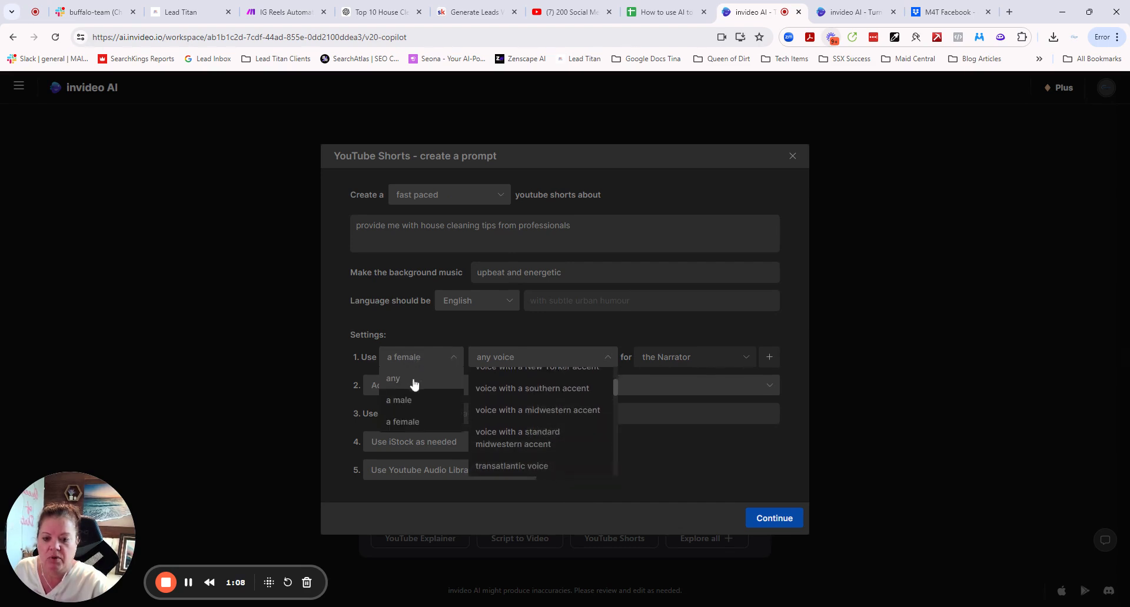
{"action": "left_click", "coordinate": [414, 382]}
{"action": "left_click", "coordinate": [500, 335]}
{"action": "left_click", "coordinate": [513, 361]}
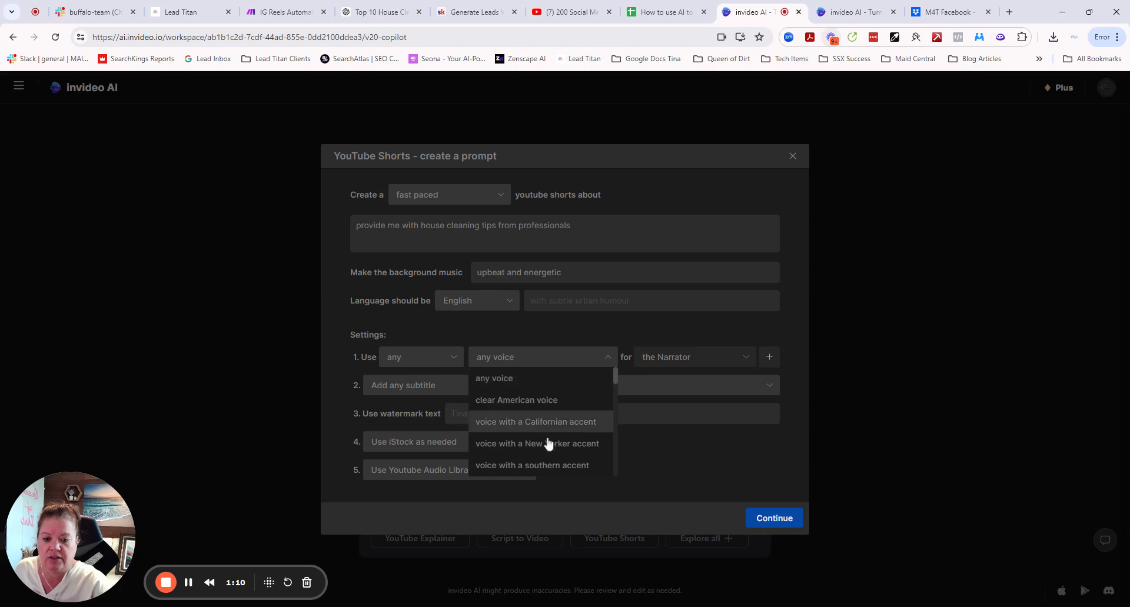
{"action": "left_click", "coordinate": [467, 340]}
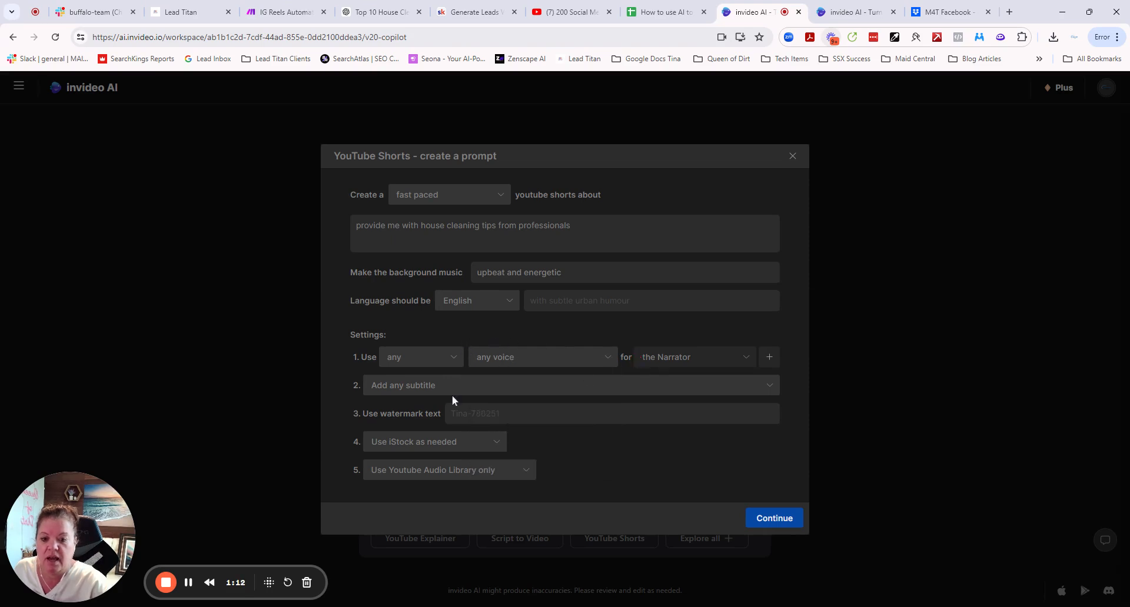
- Keep "Use iStock as needed" and "Use Youtube Audio Library only", complete the Shorts prompt and generate the video from it
{"action": "left_click", "coordinate": [405, 452]}
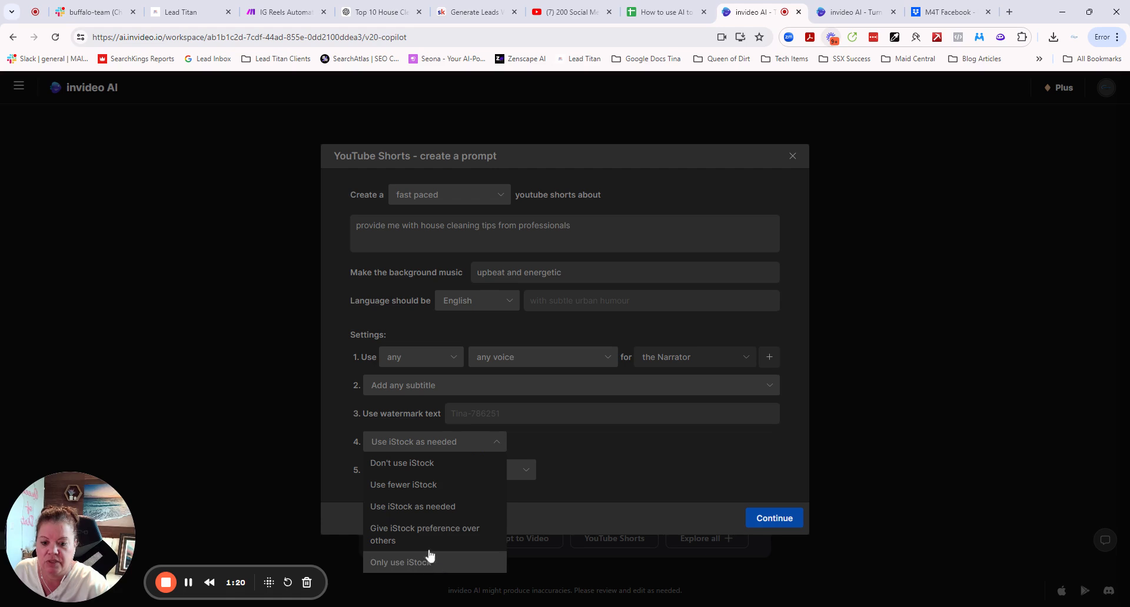
{"action": "left_click", "coordinate": [444, 512]}
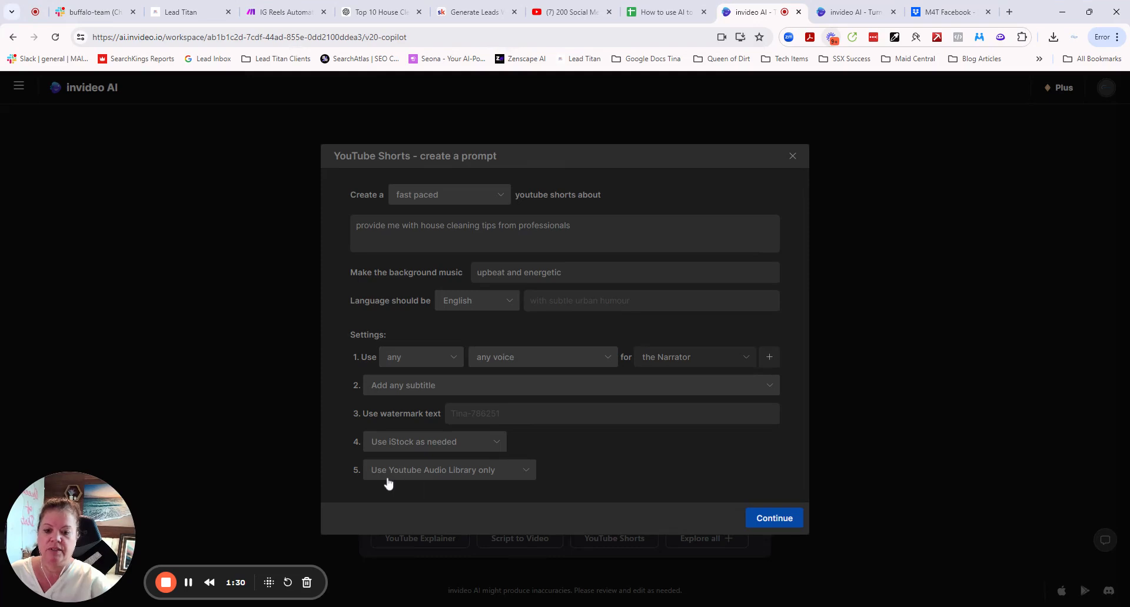
{"action": "left_click", "coordinate": [462, 477]}
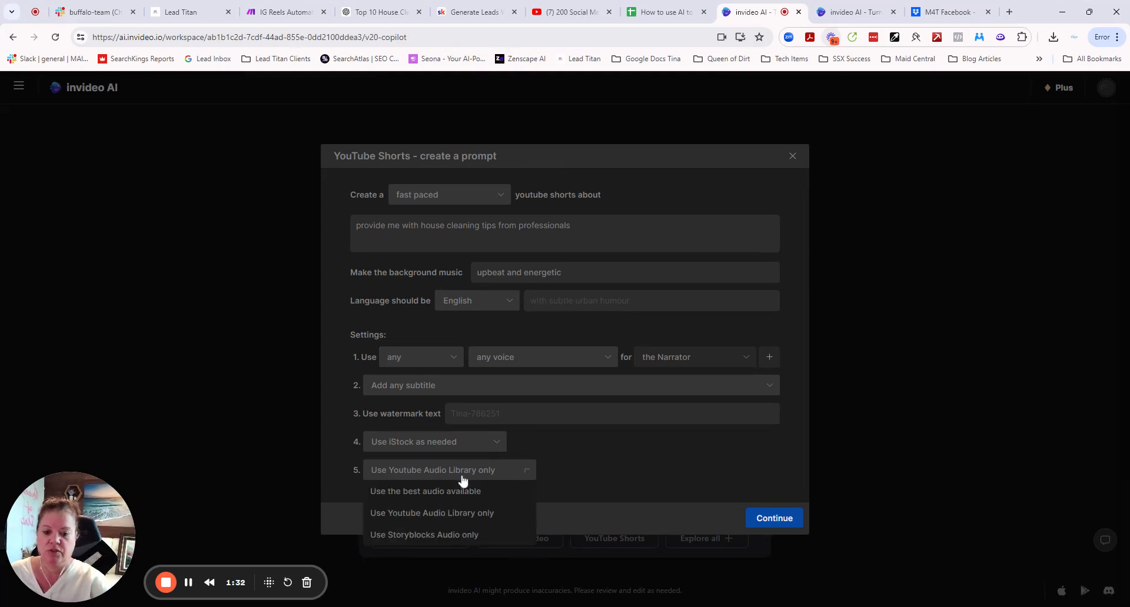
{"action": "left_click", "coordinate": [636, 452]}
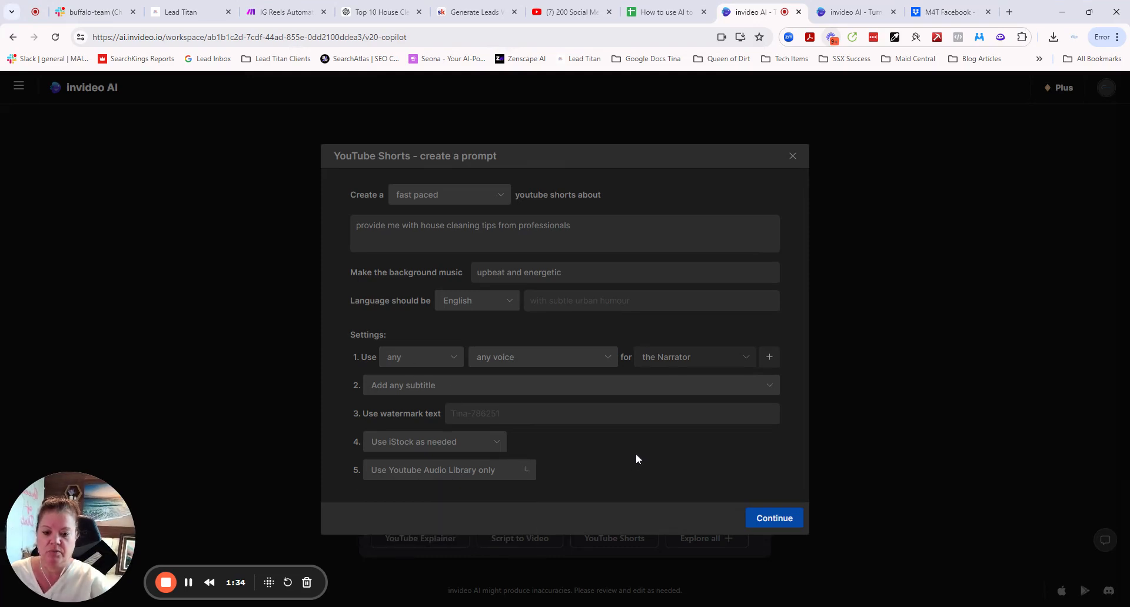
{"action": "left_click", "coordinate": [775, 519]}
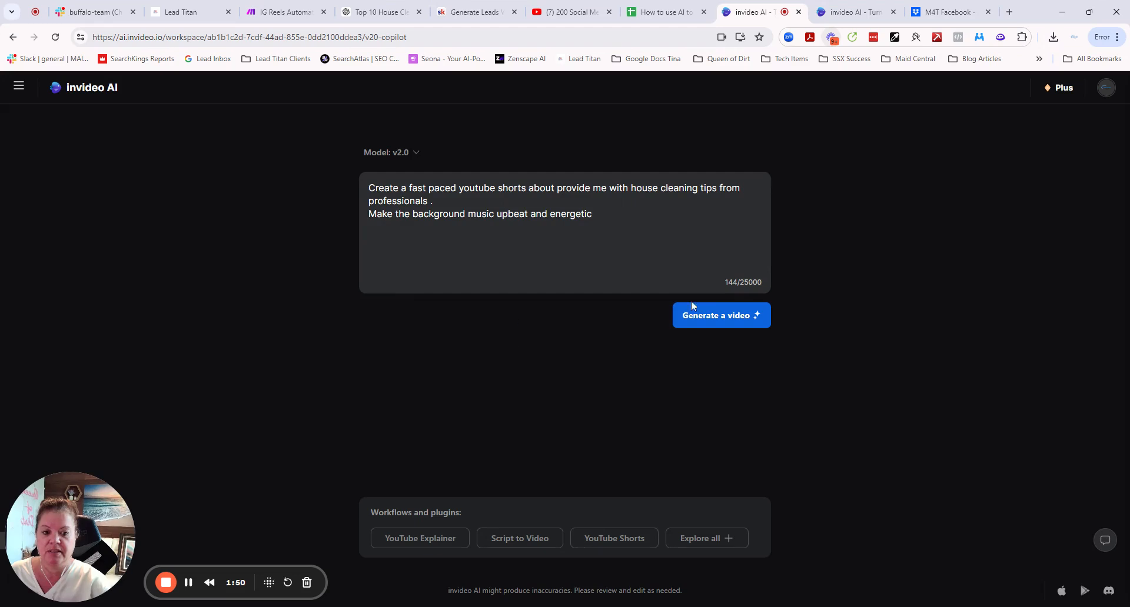
{"action": "left_click", "coordinate": [712, 316]}
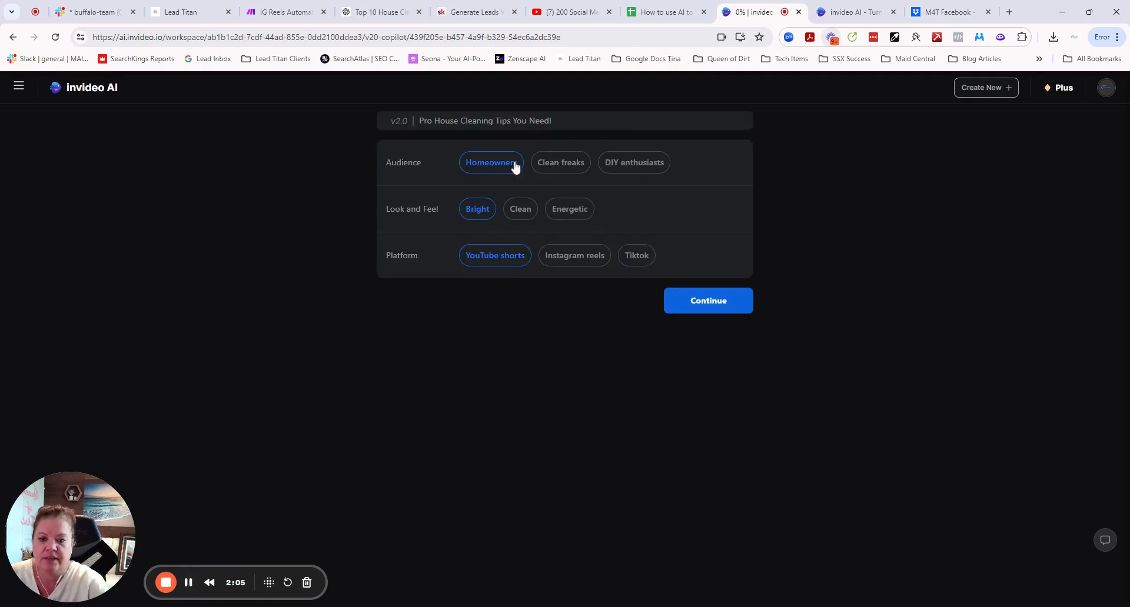
- Choose Homeowners as the audience and Energetic as the look and feel, keep YouTube shorts as the platform, and continue the generation
{"action": "left_click", "coordinate": [639, 172]}
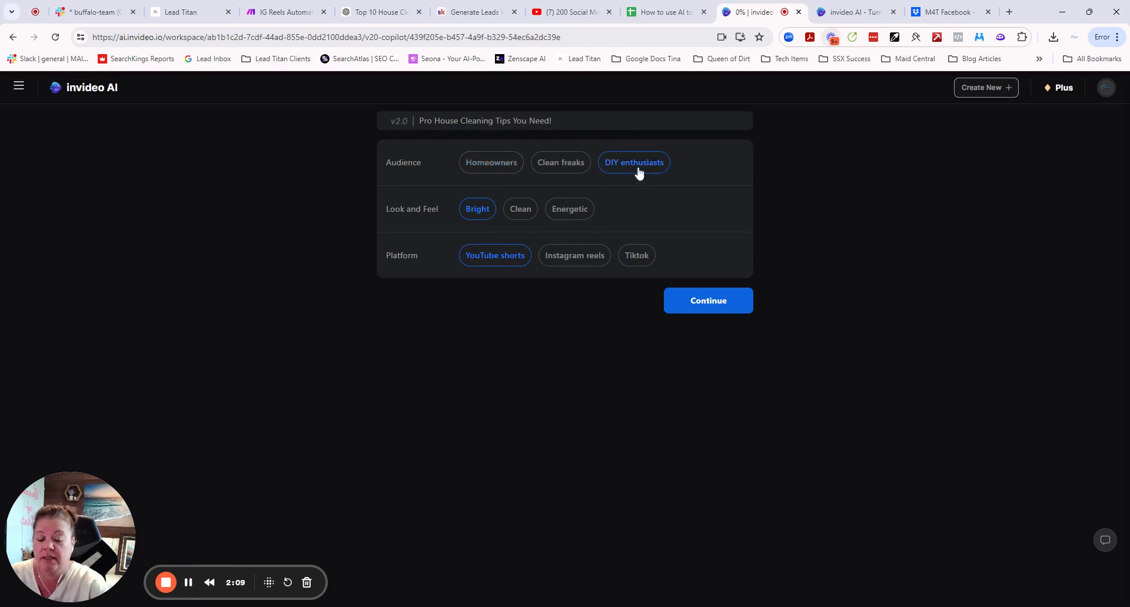
{"action": "left_click", "coordinate": [502, 169]}
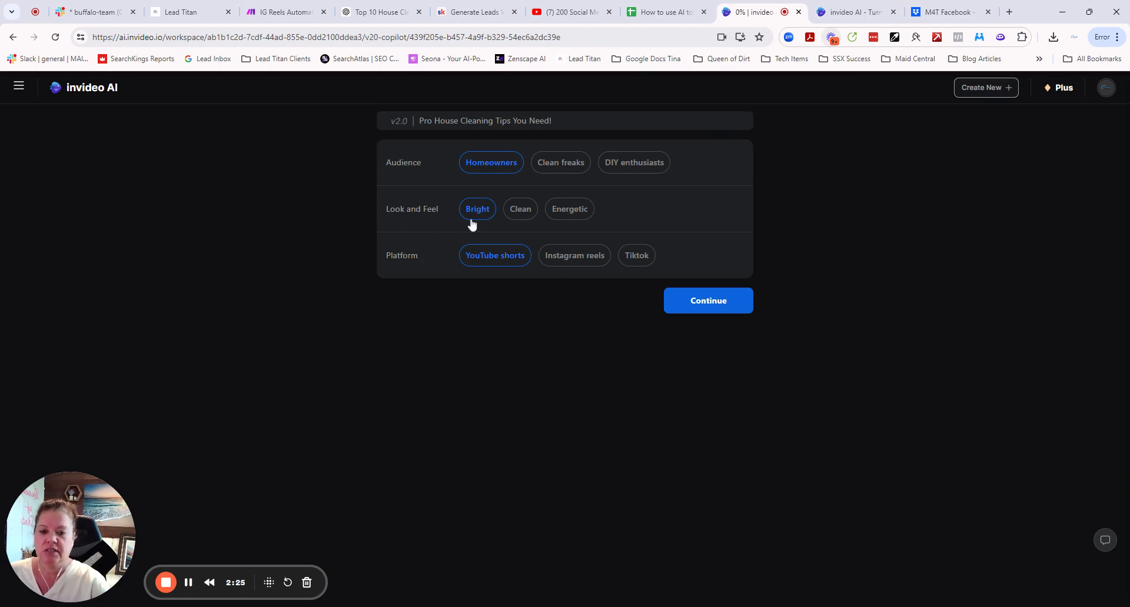
{"action": "left_click", "coordinate": [575, 221]}
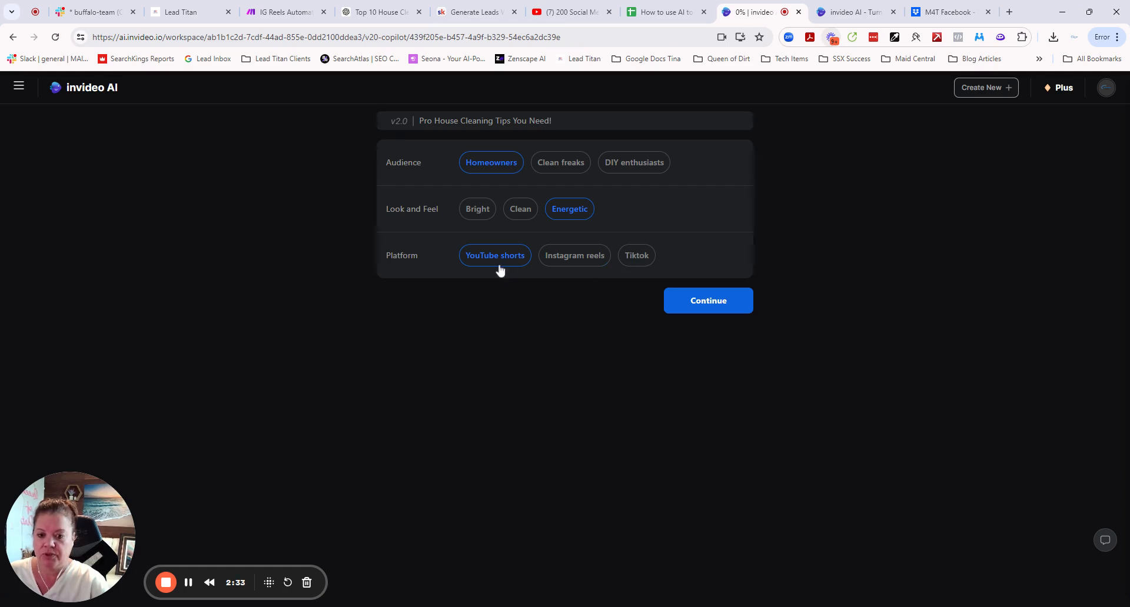
{"action": "left_click", "coordinate": [678, 309]}
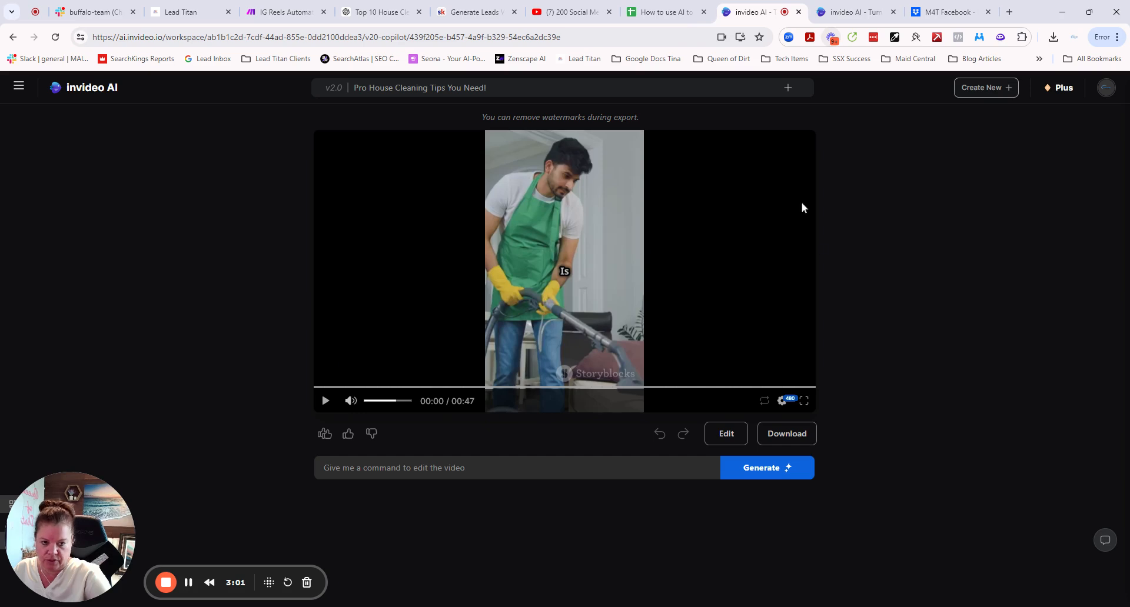
- Preview the opening seconds of the generated house cleaning video, then pause it
{"action": "left_click", "coordinate": [325, 402]}
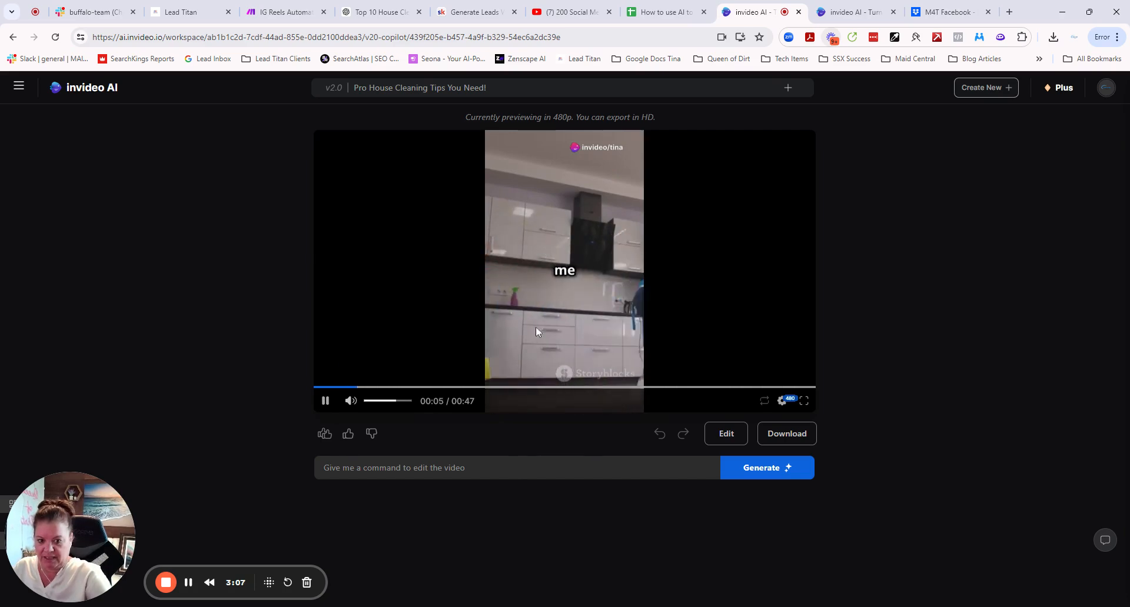
{"action": "left_click", "coordinate": [325, 400]}
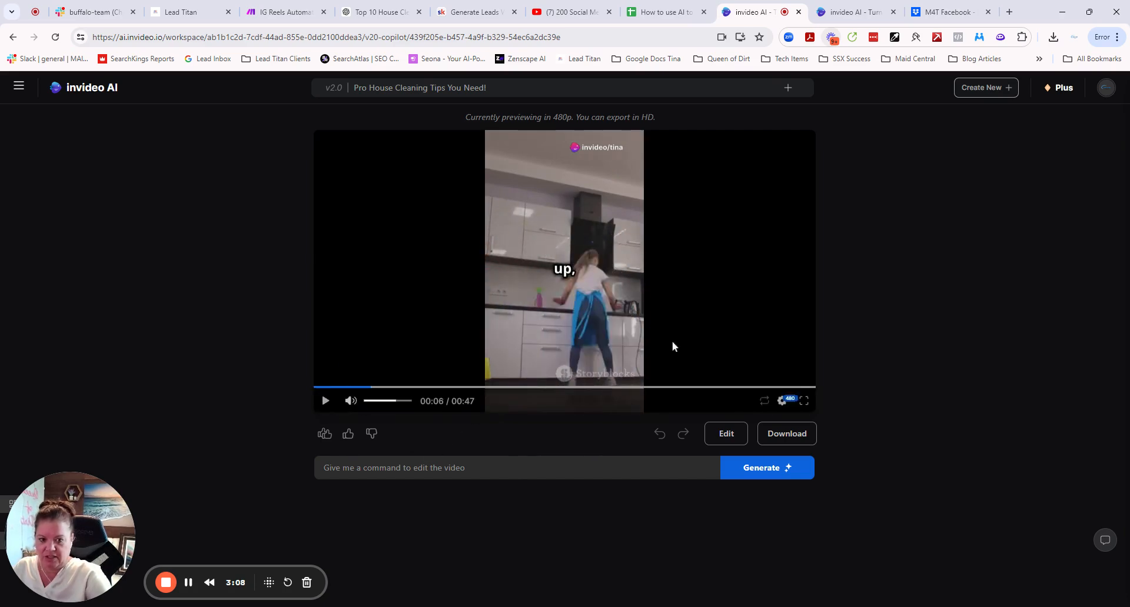
- Set the narrator's speed to 1.0x on the first line of the video's script and apply the changes
{"action": "left_click", "coordinate": [730, 436]}
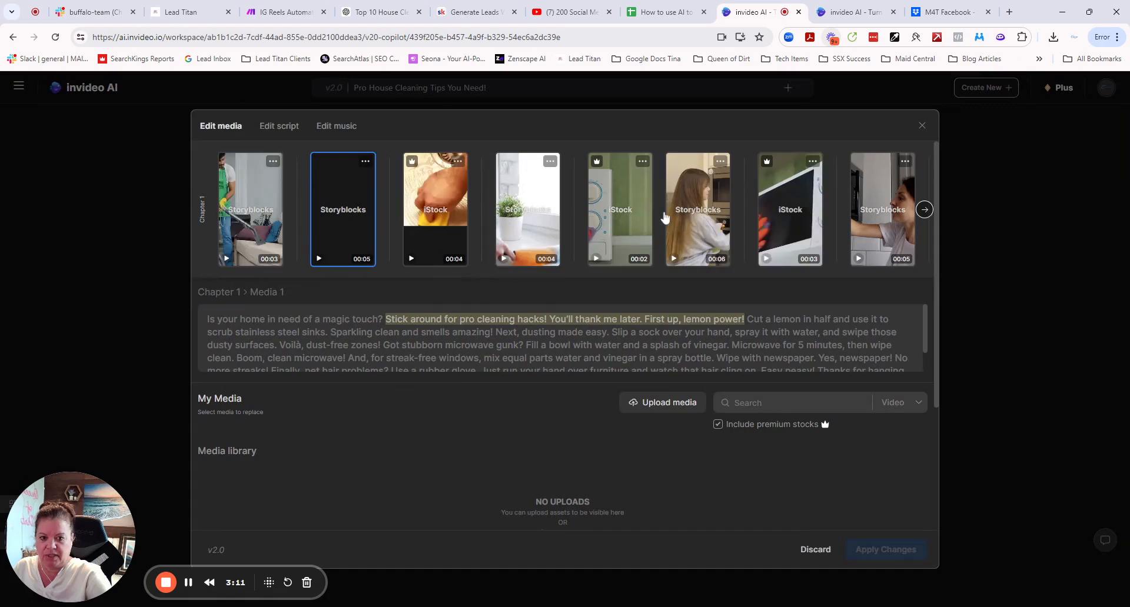
{"action": "left_click", "coordinate": [275, 128]}
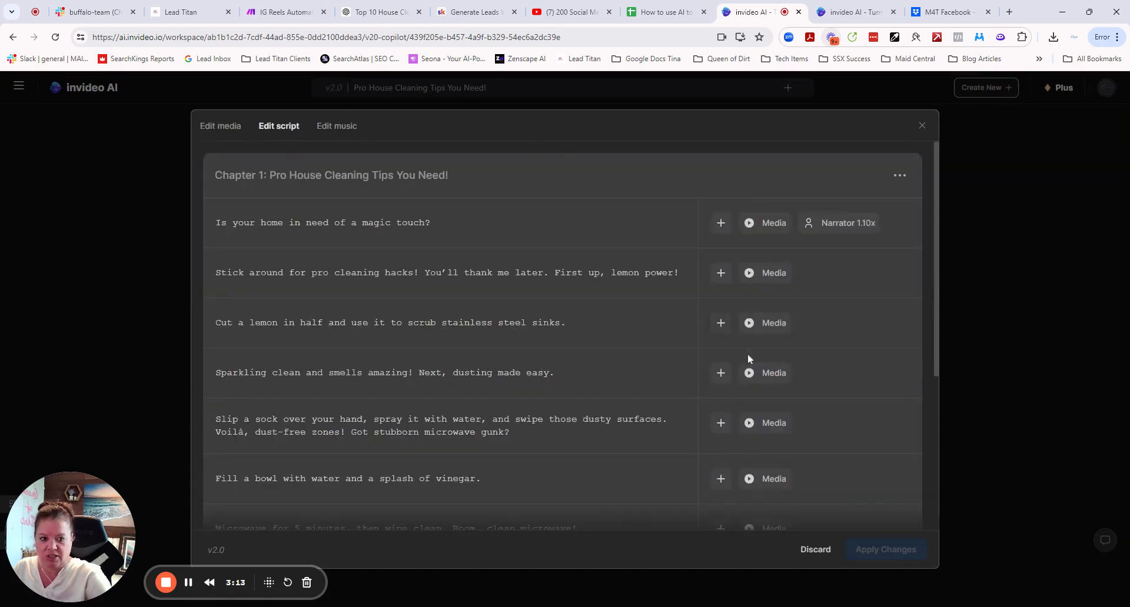
{"action": "left_click", "coordinate": [848, 226]}
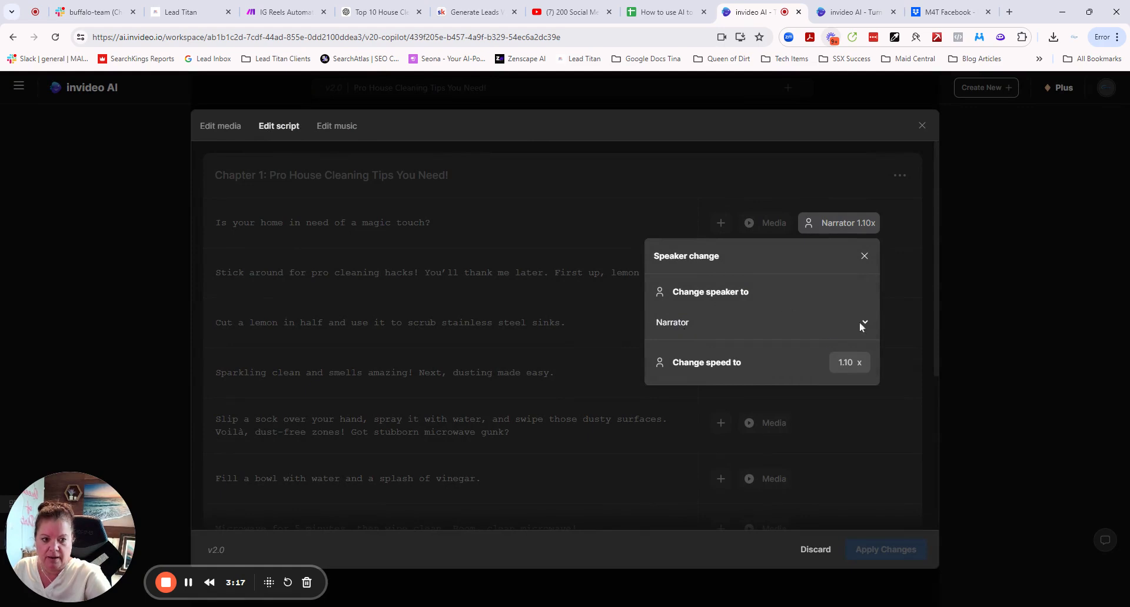
{"action": "left_click", "coordinate": [837, 364]}
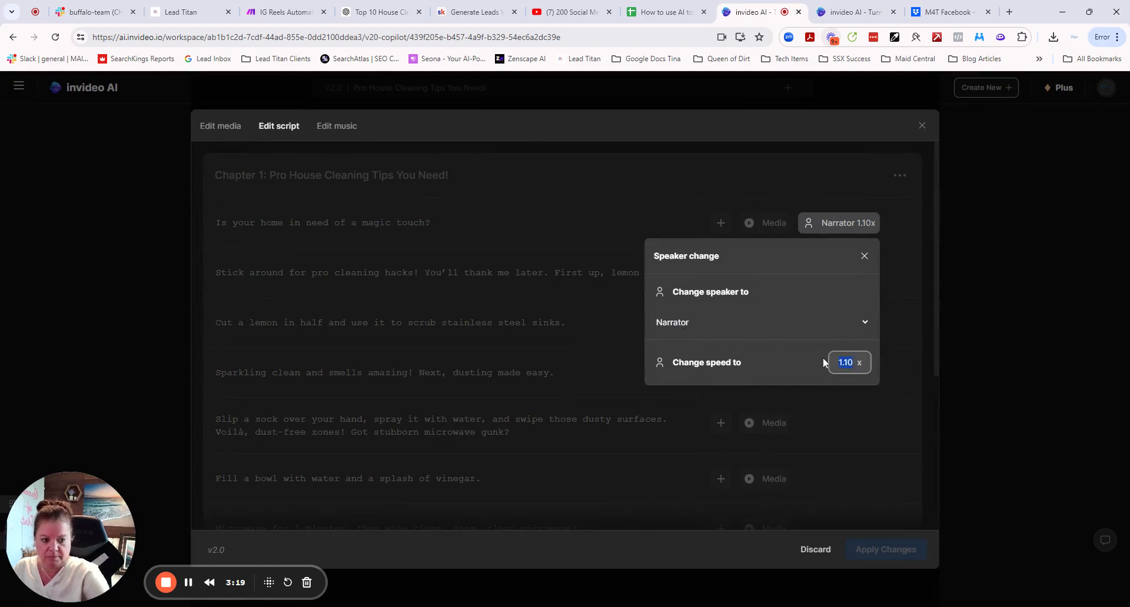
{"action": "type", "text": "1.0"}
{"action": "left_click", "coordinate": [710, 287]}
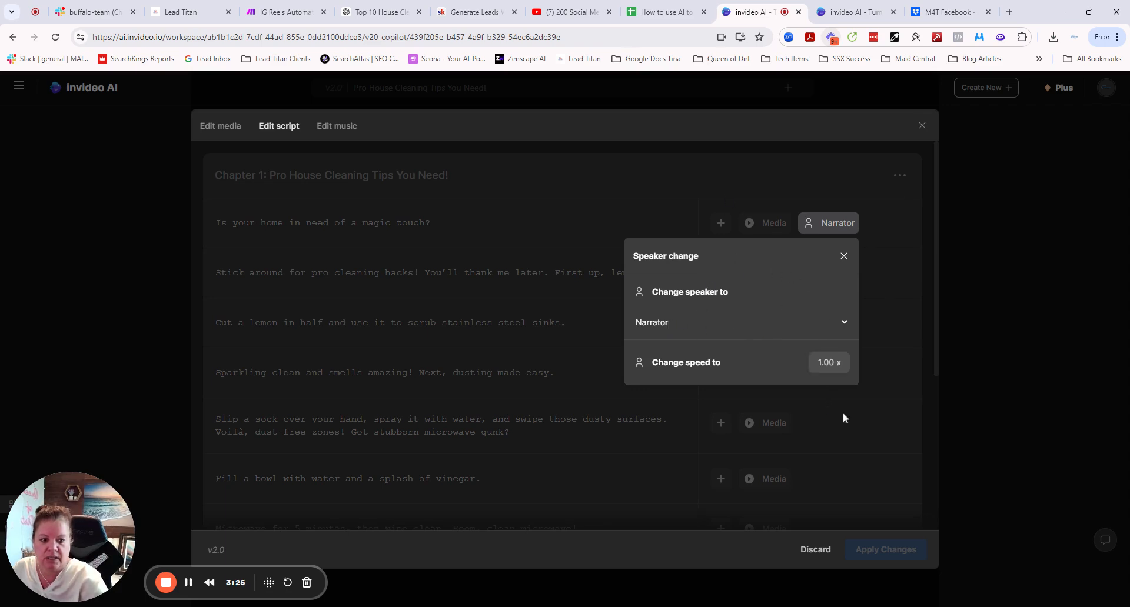
{"action": "left_click", "coordinate": [868, 418]}
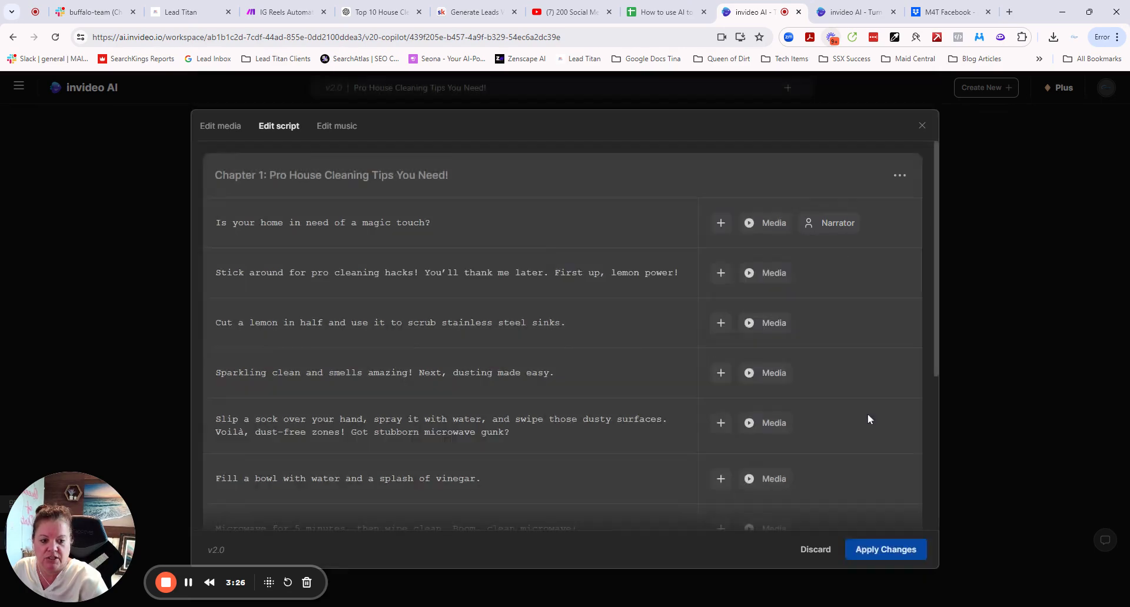
{"action": "left_click", "coordinate": [875, 550]}
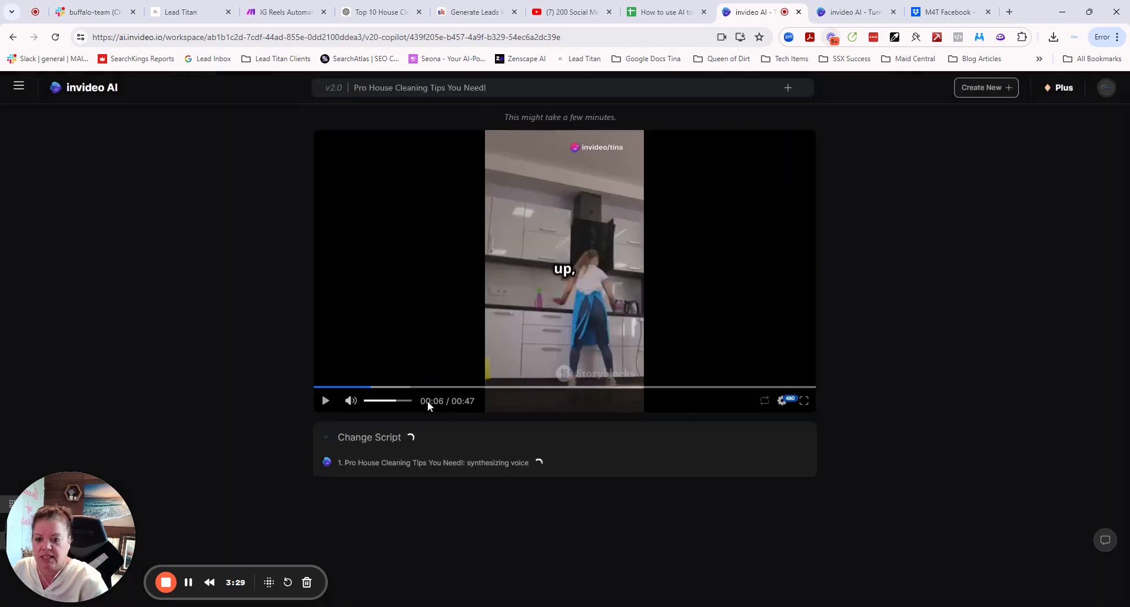